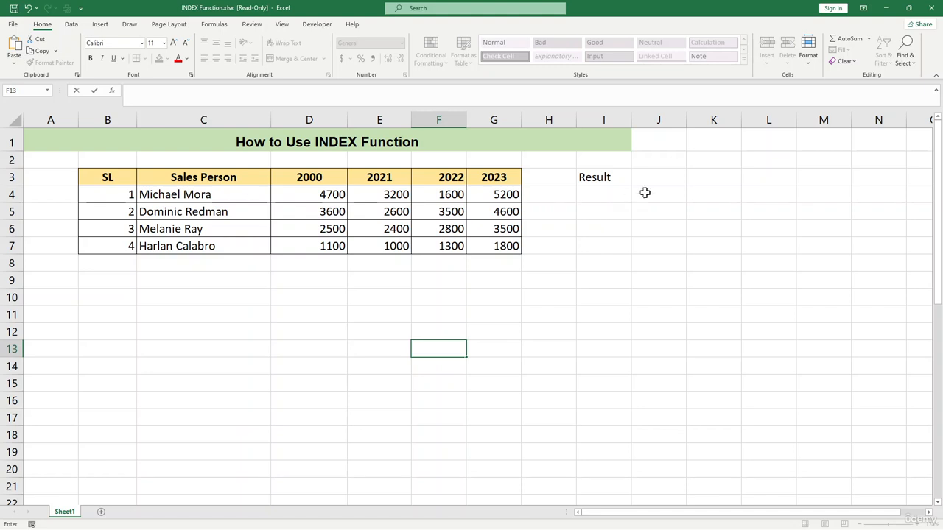
{"action": "left_click", "coordinate": [662, 173]}
{"action": "type", "text": "=in"}
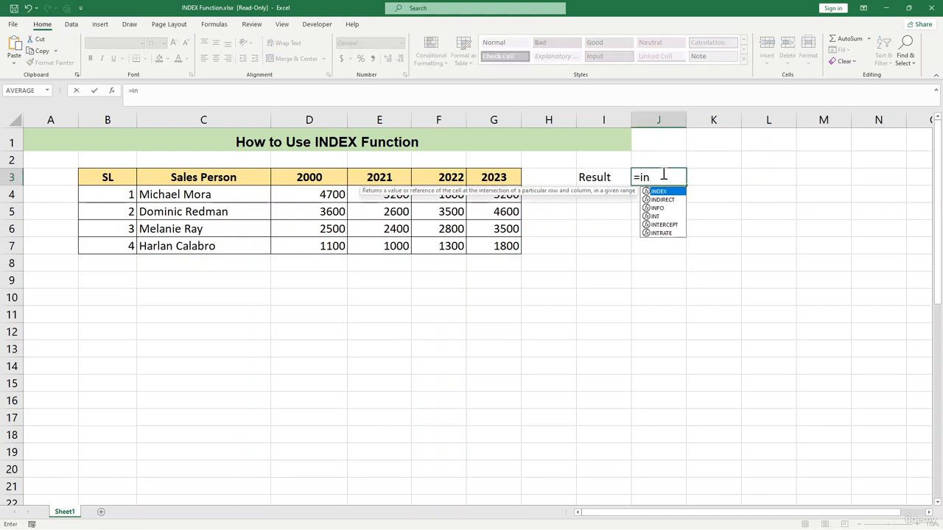
{"action": "key", "text": "Tab"}
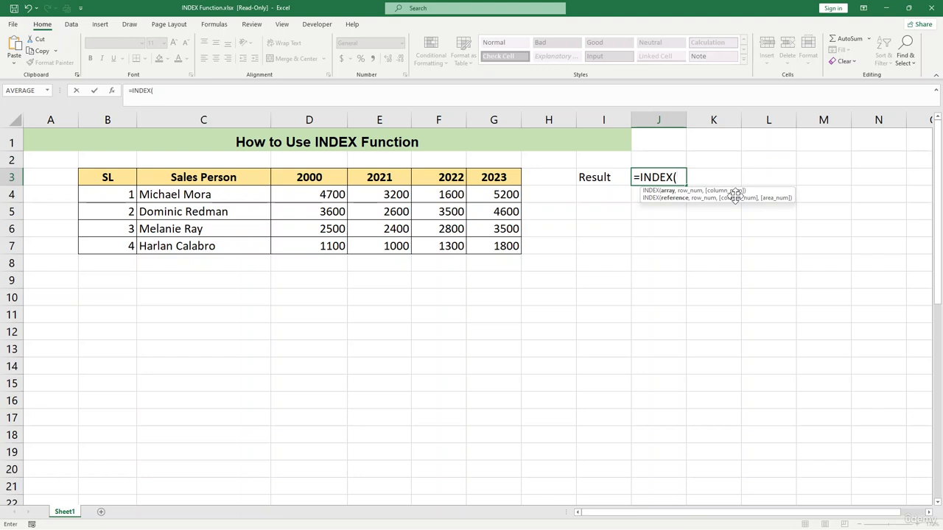
{"action": "key", "text": "BackSpace"}
{"action": "key", "text": "BackSpace"}
{"action": "key", "text": "BackSpace"}
{"action": "key", "text": "BackSpace"}
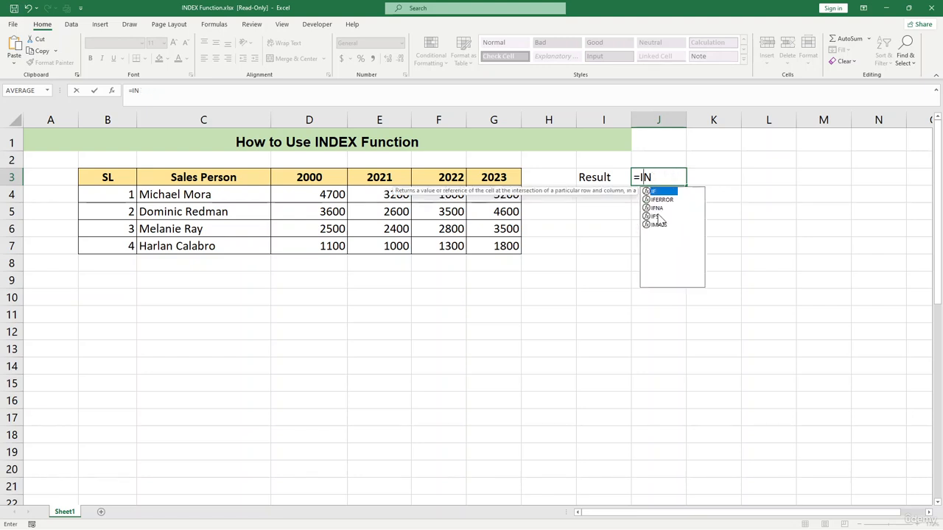
{"action": "key", "text": "Escape"}
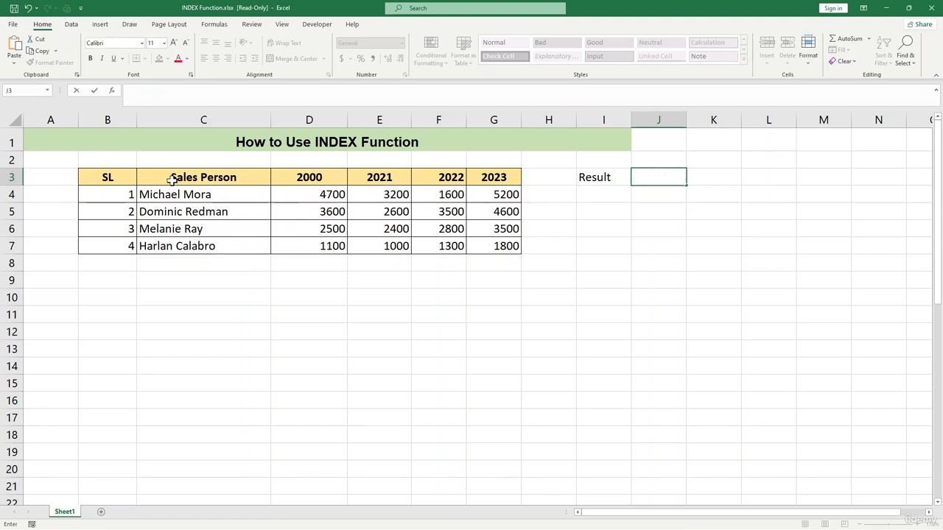
Step: Highlight the Sales Person column, the year headers and the sales figures in turn to review the table layout
{"action": "left_click_drag", "start_coordinate": [173, 182], "coordinate": [219, 244]}
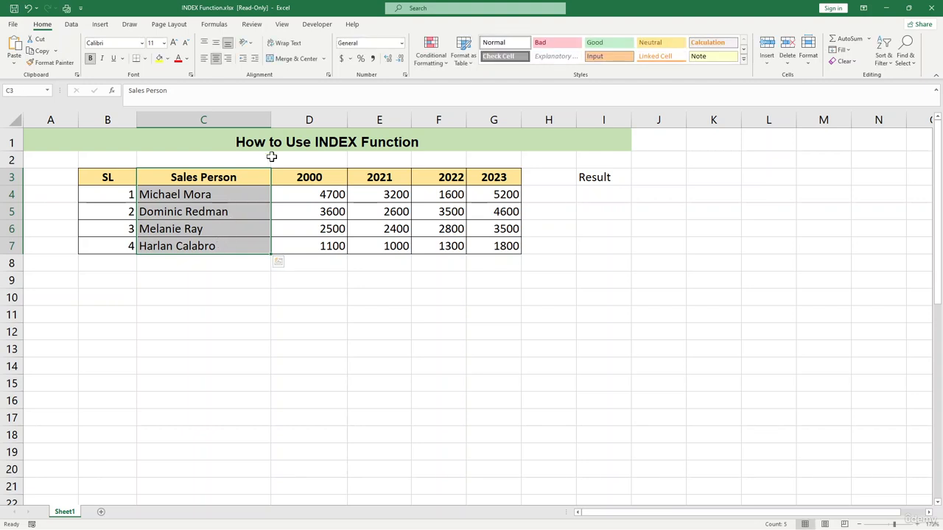
{"action": "left_click_drag", "start_coordinate": [309, 177], "coordinate": [496, 179]}
{"action": "left_click", "coordinate": [423, 252]}
{"action": "left_click_drag", "start_coordinate": [301, 201], "coordinate": [494, 240]}
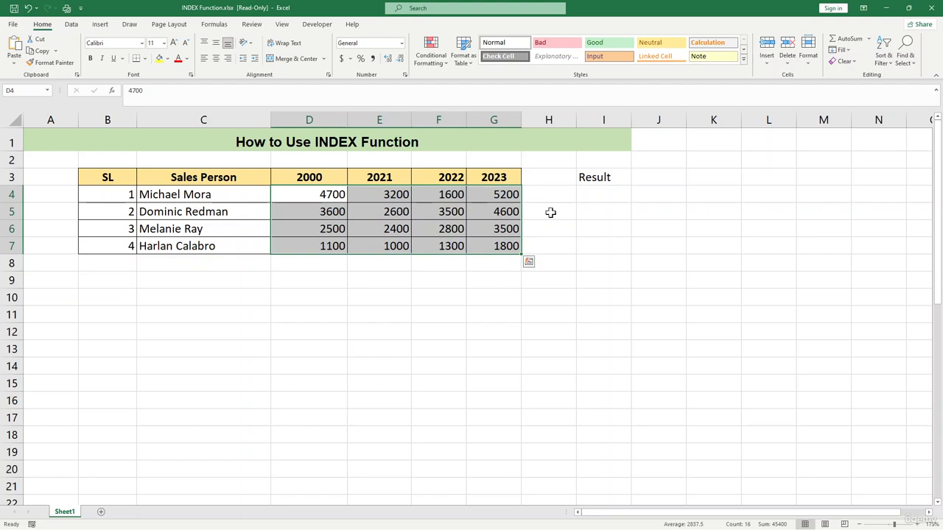
Step: Enter =INDEX(D3:G7,4,3) in cell I4 under Result and compare its output with cell F6
{"action": "left_click", "coordinate": [595, 195]}
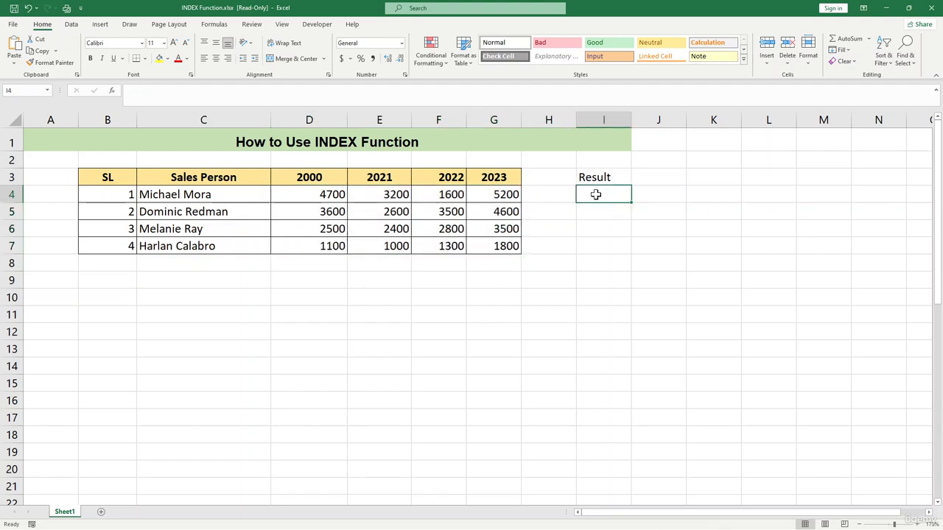
{"action": "type", "text": "=in"}
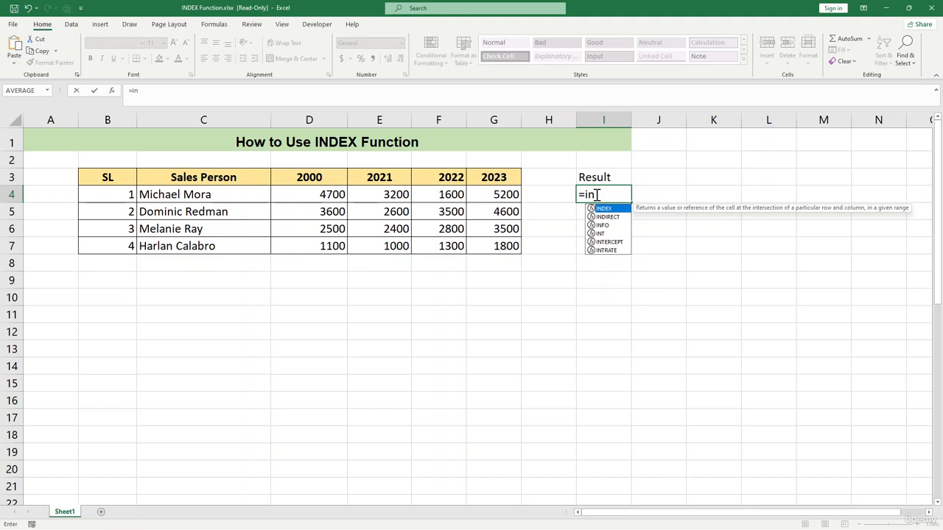
{"action": "key", "text": "Tab"}
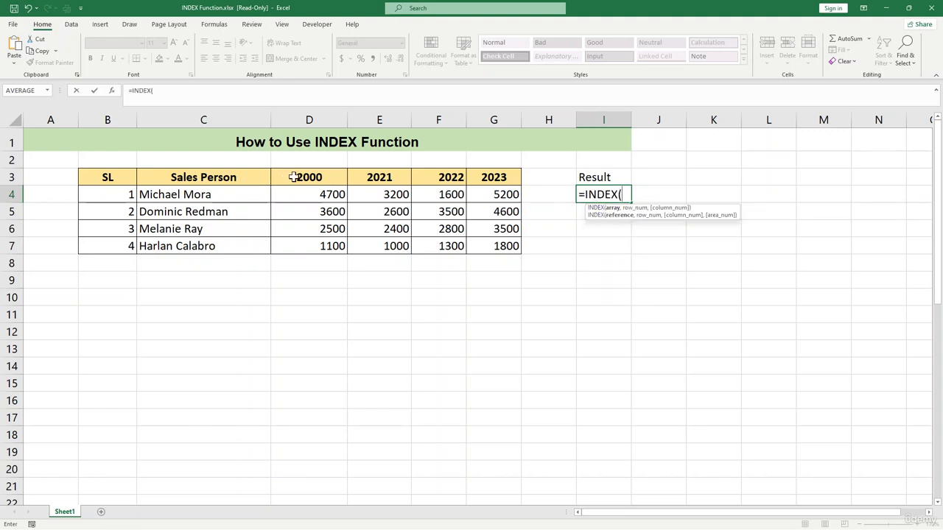
{"action": "left_click_drag", "start_coordinate": [298, 178], "coordinate": [511, 250]}
{"action": "type", "text": ","}
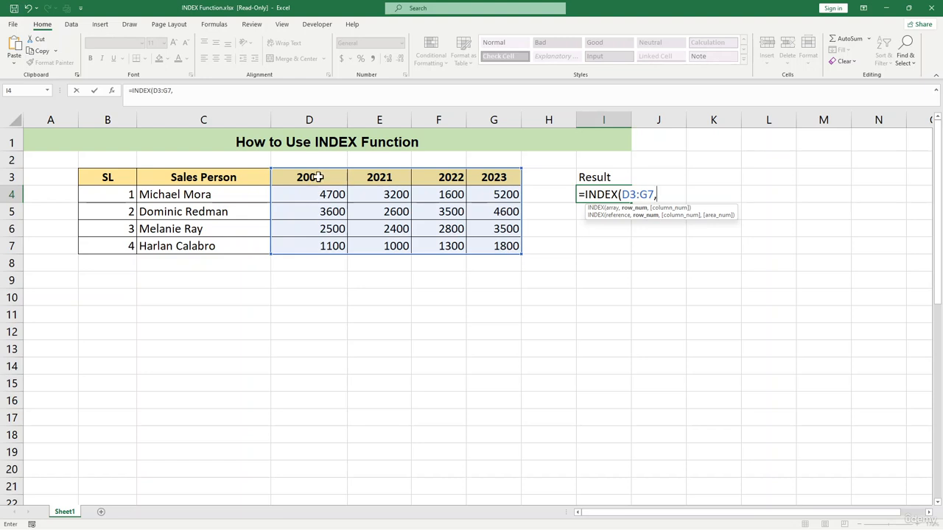
{"action": "type", "text": "4,"}
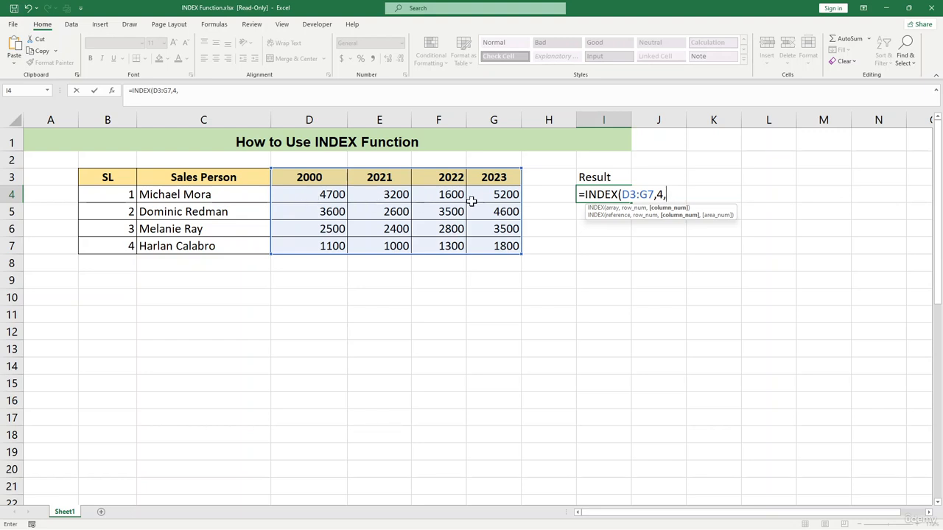
{"action": "type", "text": "3)"}
{"action": "key", "text": "Return"}
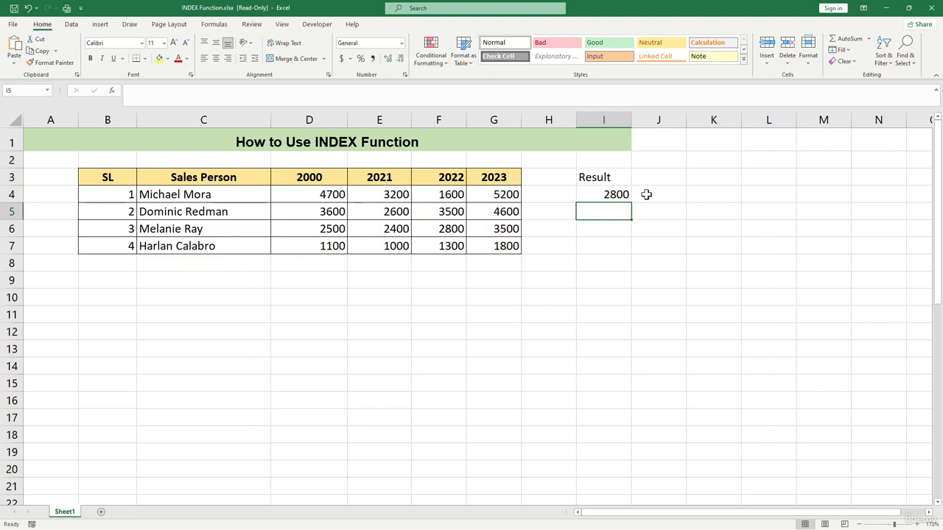
{"action": "left_click", "coordinate": [619, 194]}
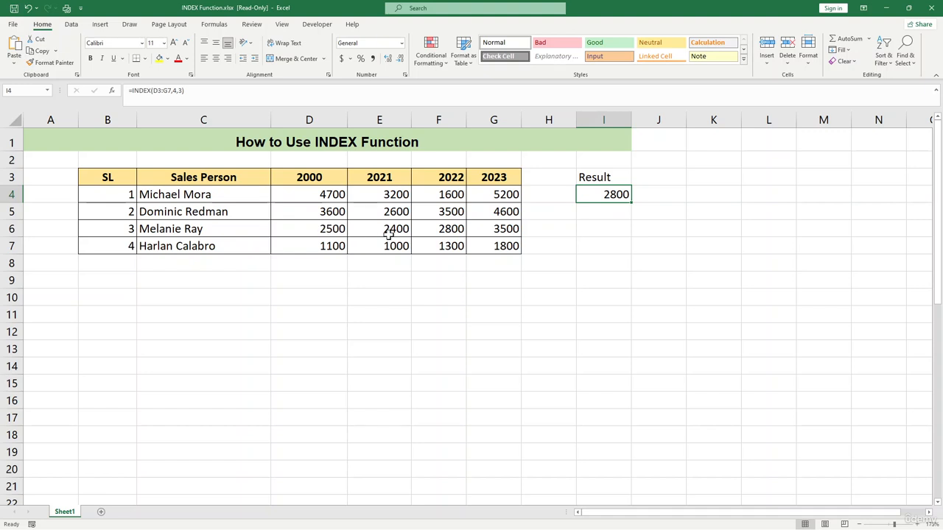
{"action": "left_click", "coordinate": [445, 233]}
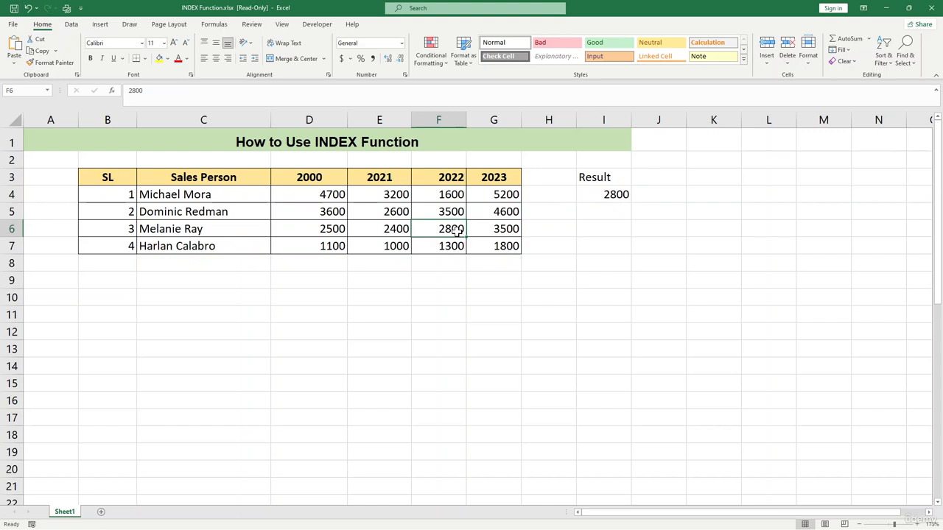
Step: Change the INDEX formula in I4 to row 5 and column 2, giving =INDEX(D3:G7,5,2)
{"action": "left_click", "coordinate": [614, 197]}
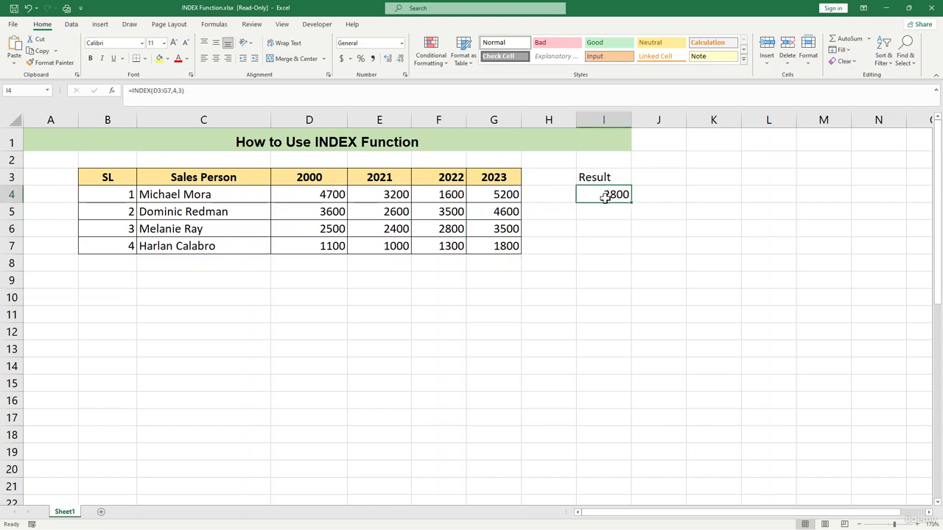
{"action": "left_click", "coordinate": [177, 90]}
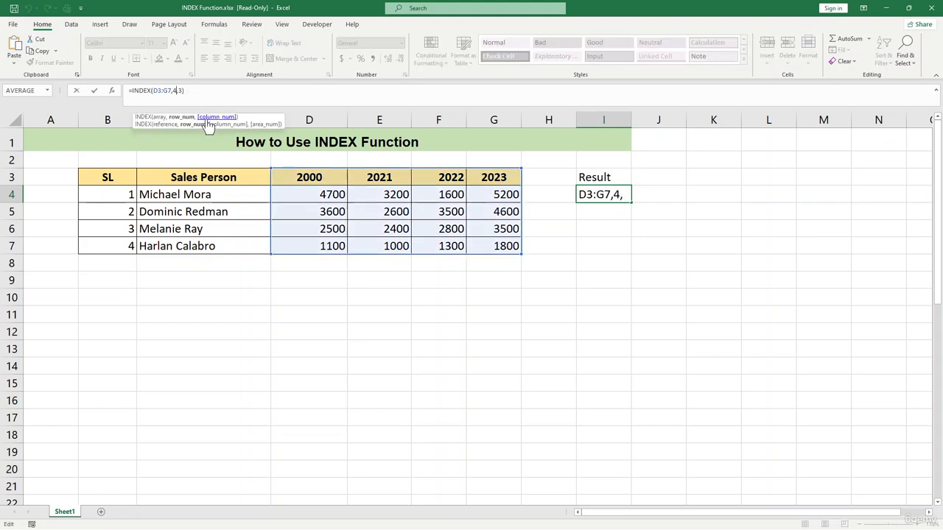
{"action": "key", "text": "BackSpace"}
{"action": "type", "text": "5"}
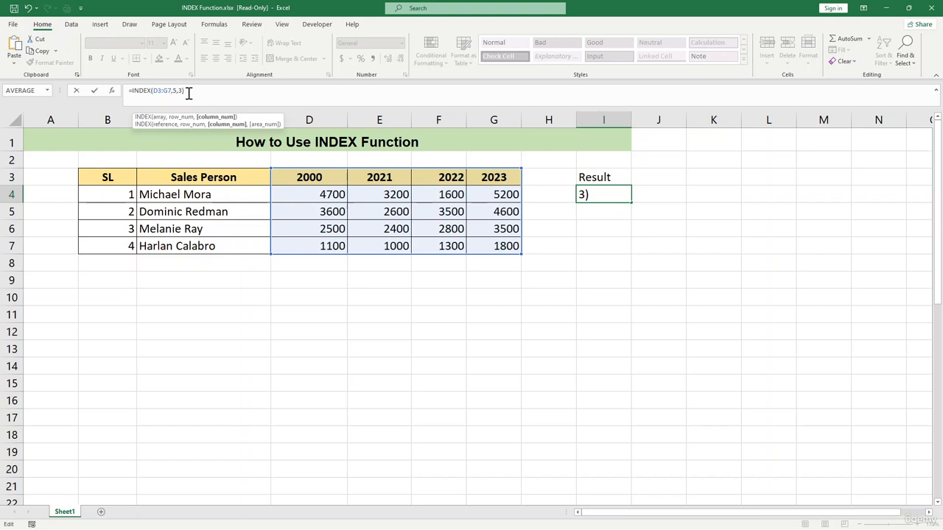
{"action": "key", "text": "BackSpace"}
{"action": "type", "text": "2"}
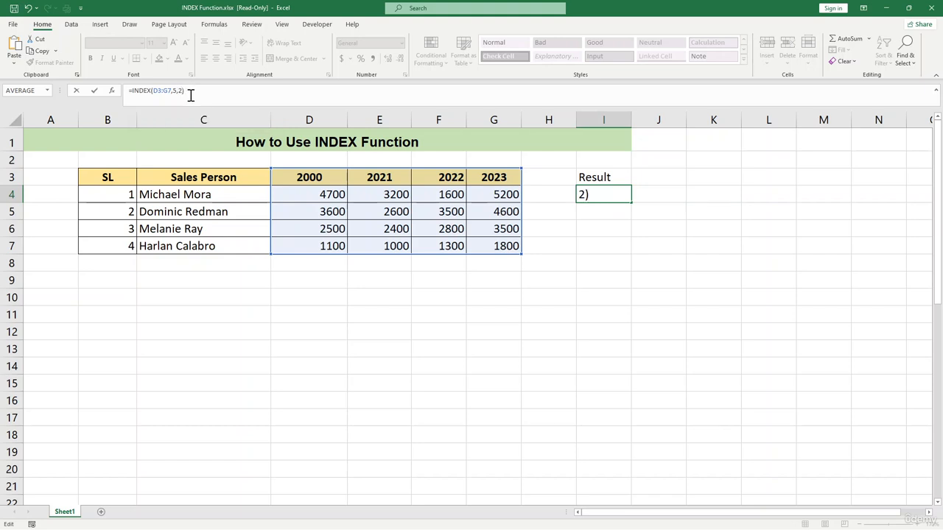
{"action": "key", "text": "Return"}
Step: Check the I4 result against the table by tracing the fifth row and second column to cell E7
{"action": "left_click", "coordinate": [616, 195]}
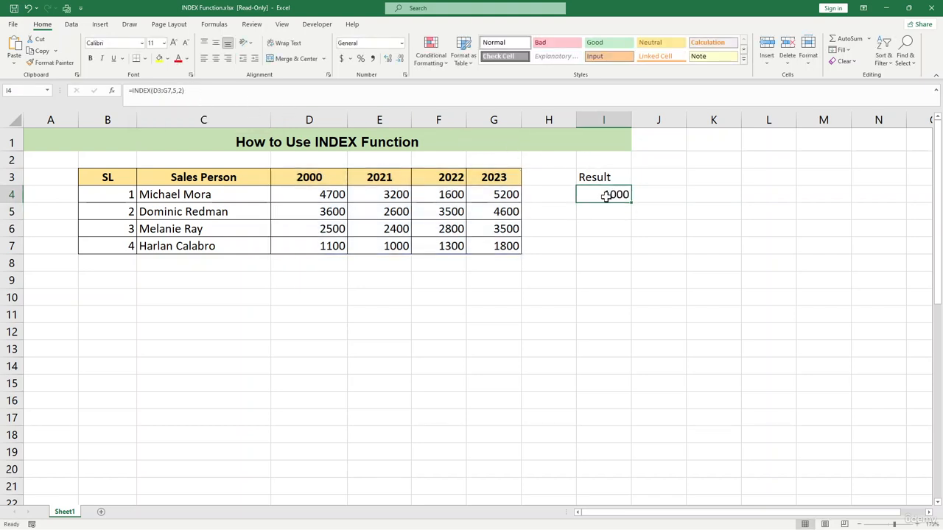
{"action": "left_click", "coordinate": [333, 224]}
{"action": "left_click", "coordinate": [336, 243]}
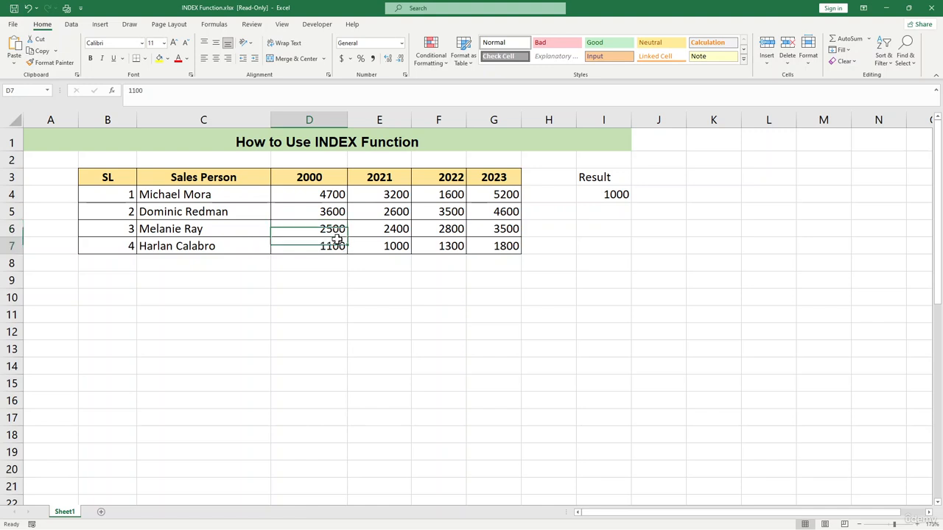
{"action": "left_click", "coordinate": [611, 196]}
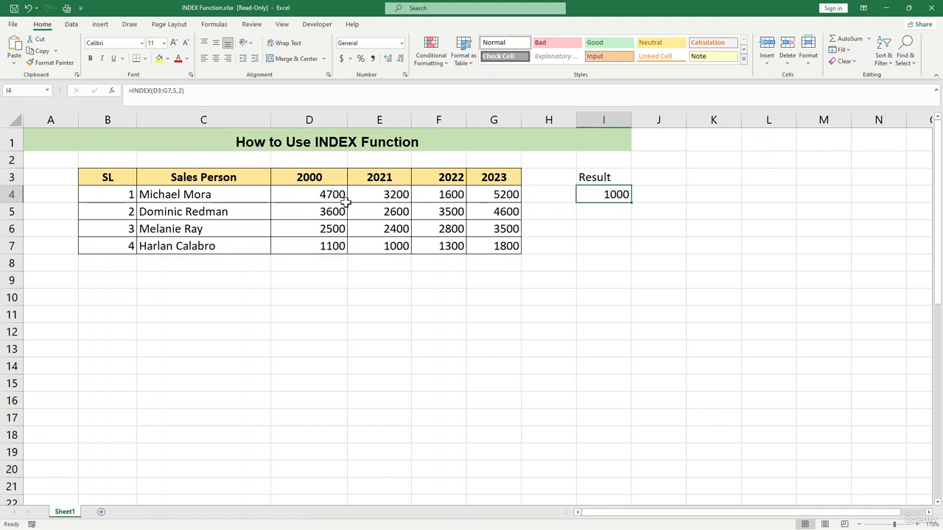
{"action": "left_click", "coordinate": [333, 243]}
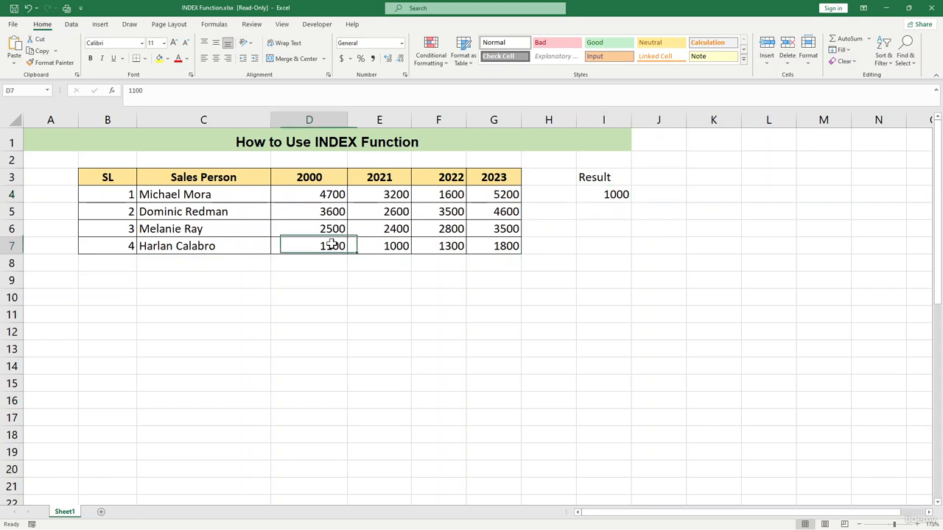
{"action": "left_click", "coordinate": [615, 195]}
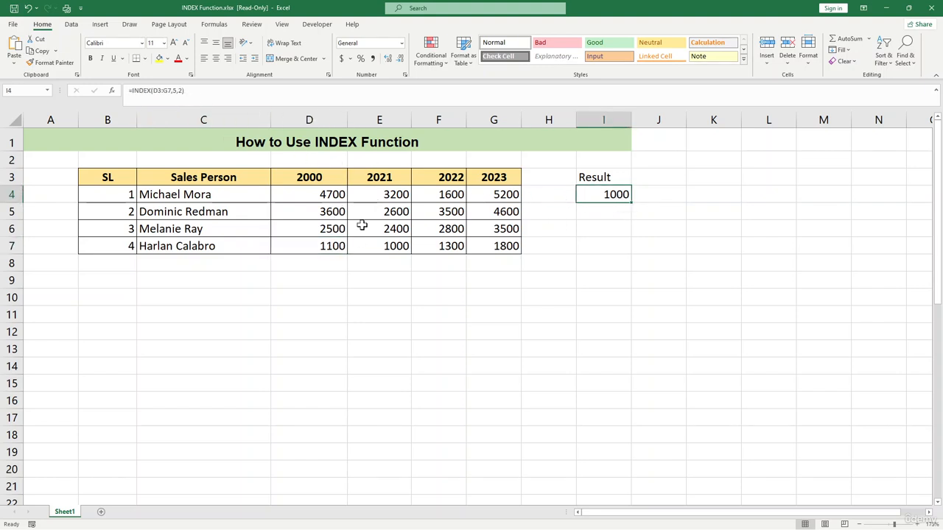
{"action": "left_click", "coordinate": [333, 247]}
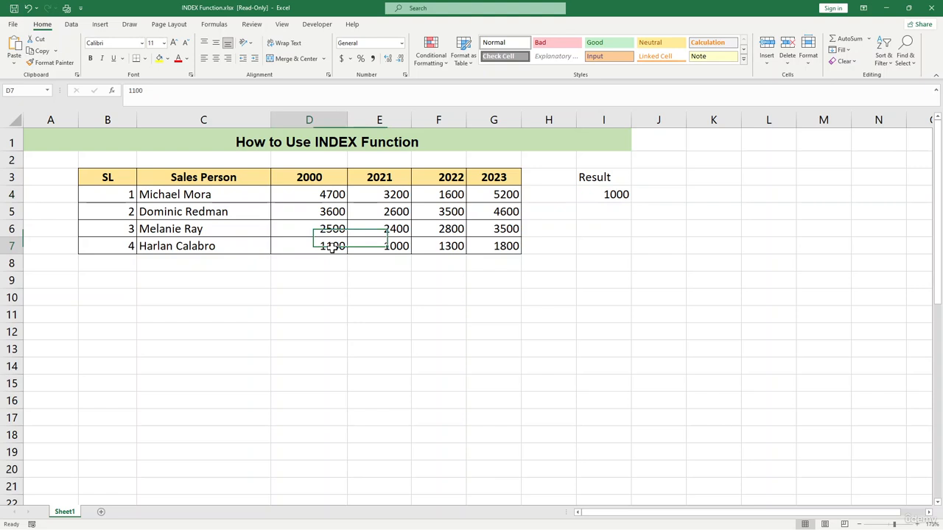
{"action": "left_click", "coordinate": [390, 247]}
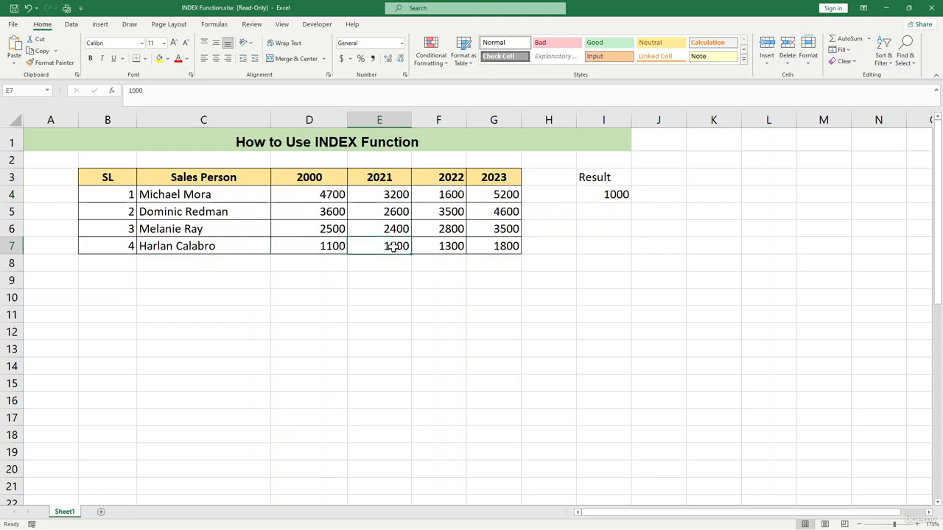
Step: Try a row number of 6, outside the D3:G7 array, in the INDEX formula in I4
{"action": "left_click", "coordinate": [624, 192]}
{"action": "left_click", "coordinate": [176, 90]}
{"action": "type", "text": "5,2"}
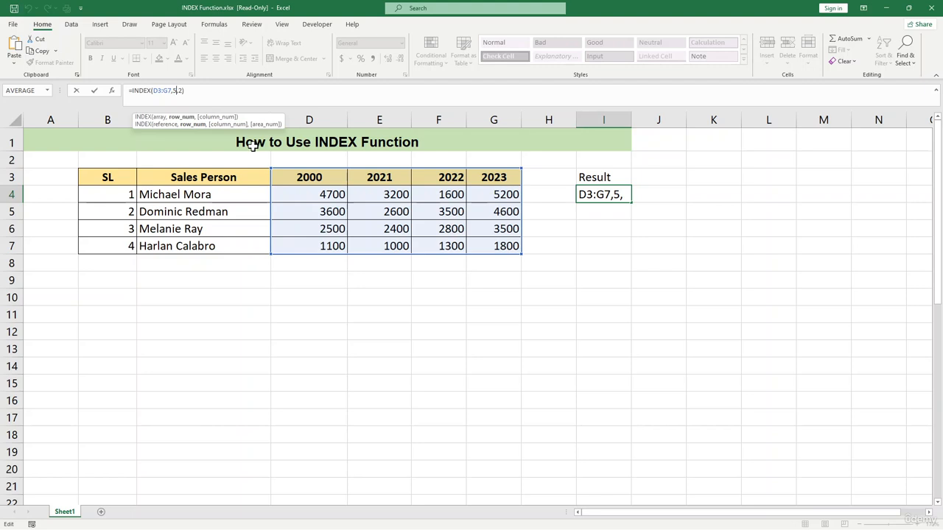
{"action": "type", "text": "6"}
{"action": "key", "text": "BackSpace"}
{"action": "key", "text": "BackSpace"}
{"action": "type", "text": "6"}
{"action": "key", "text": "Return"}
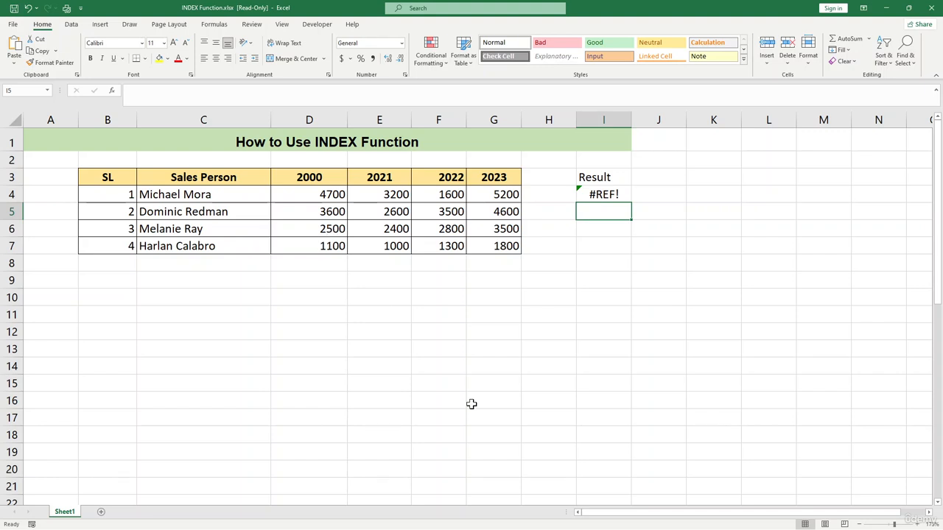
Step: Undo the last row number change in the I4 formula and deselect the cell
{"action": "left_click", "coordinate": [598, 192]}
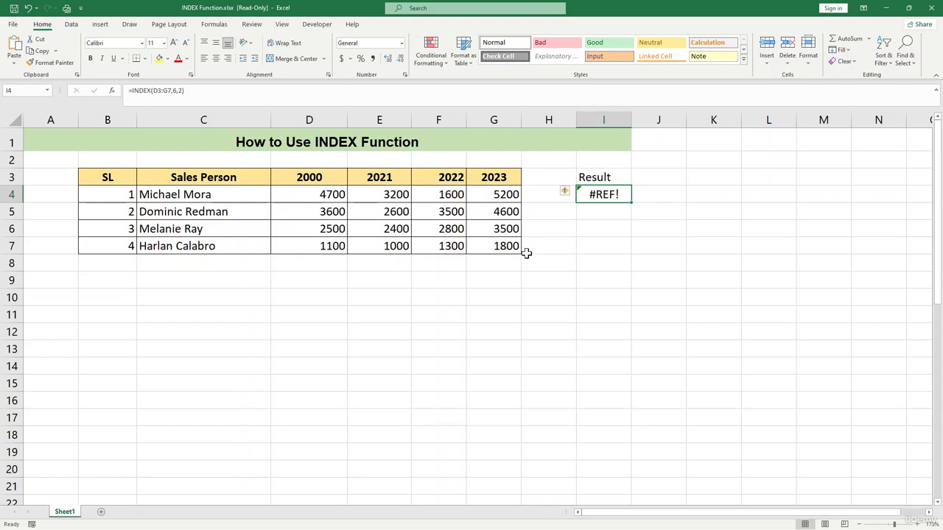
{"action": "key", "text": "ctrl+z"}
{"action": "left_click", "coordinate": [595, 268]}
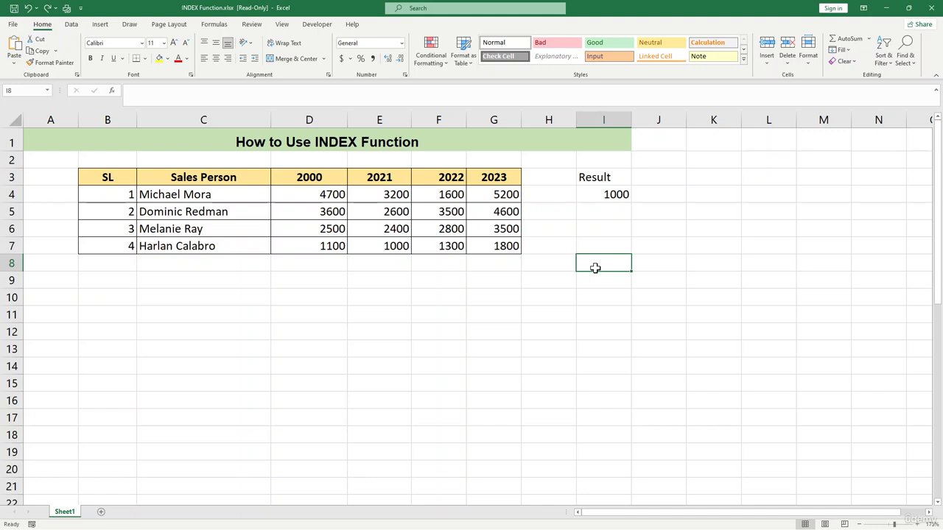
{"action": "left_click", "coordinate": [545, 283]}
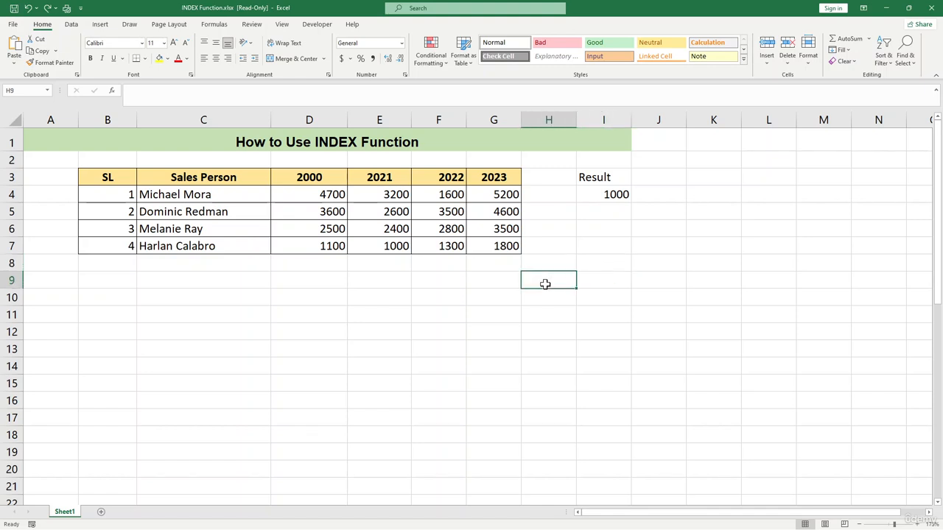